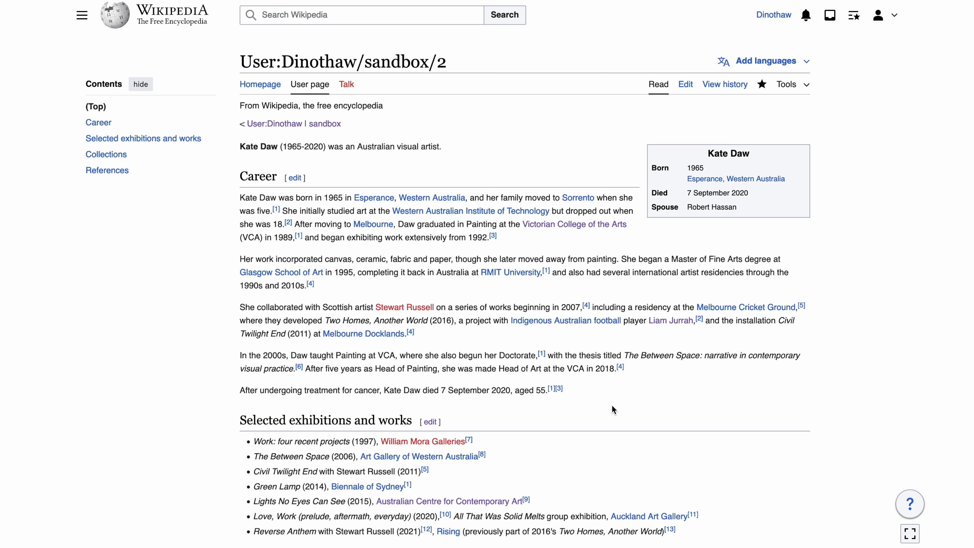
Step: Review the sandbox draft and open its page move form, setting the new title to the (Article) namespace with the name "Kate Daw"
scroll(612, 405, "down", 5)
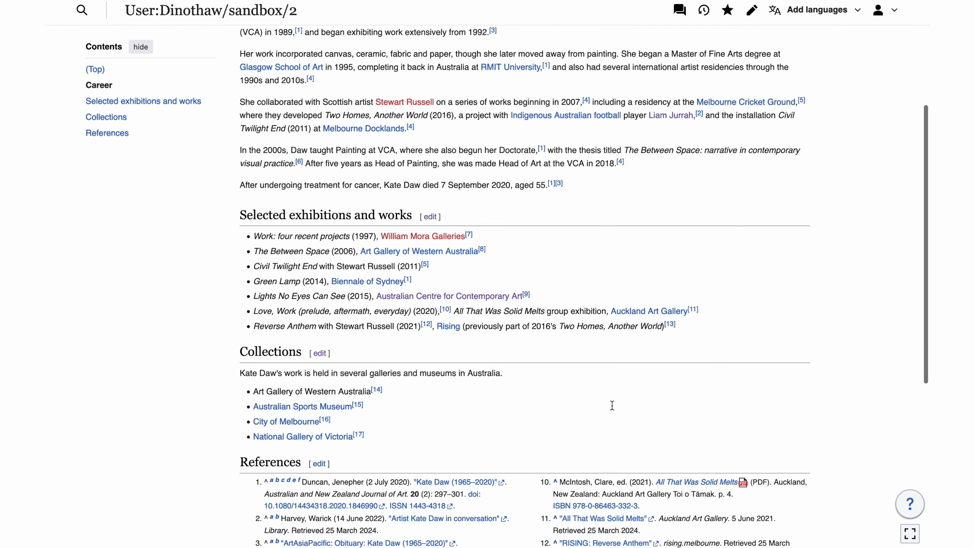
scroll(612, 405, "down", 6)
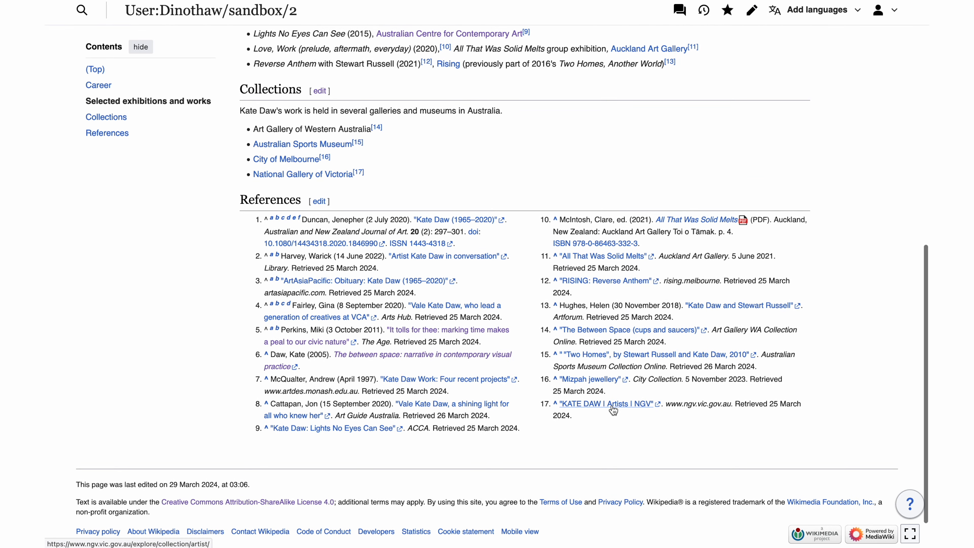
scroll(612, 409, "up", 11)
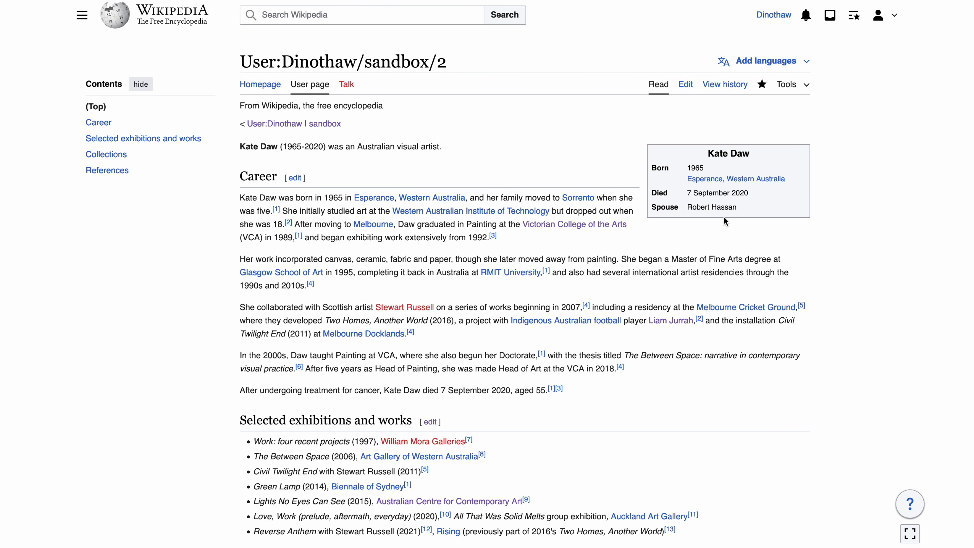
left_click(804, 85)
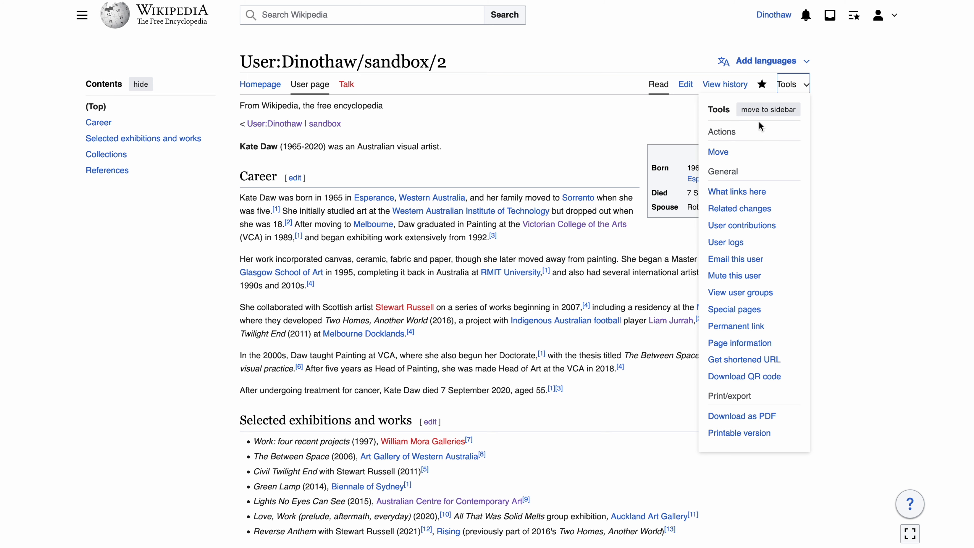
left_click(719, 153)
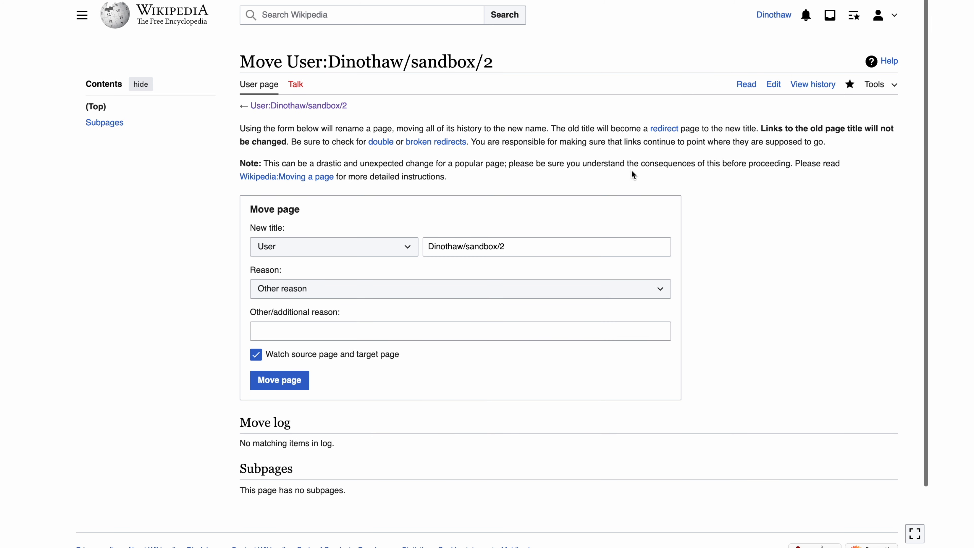
left_click(393, 250)
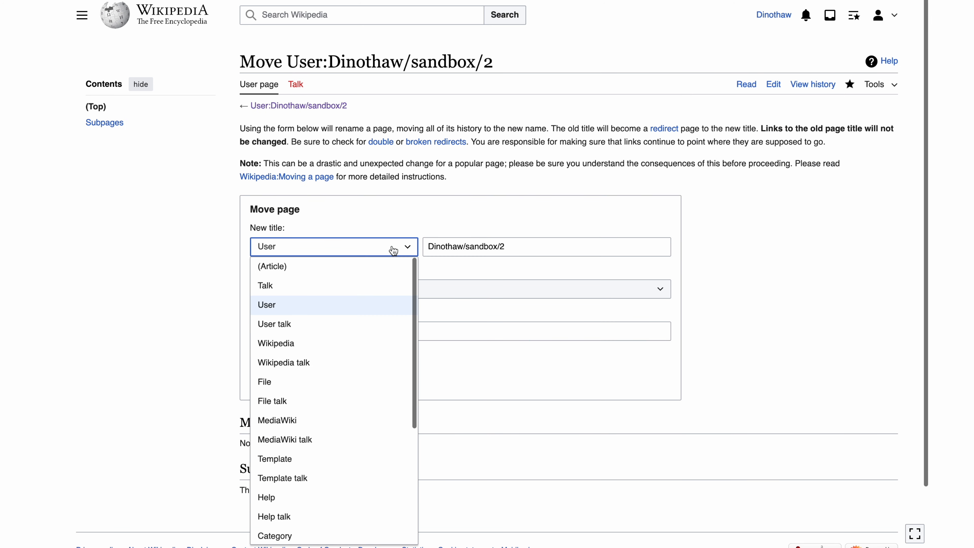
left_click(361, 268)
left_click(453, 246)
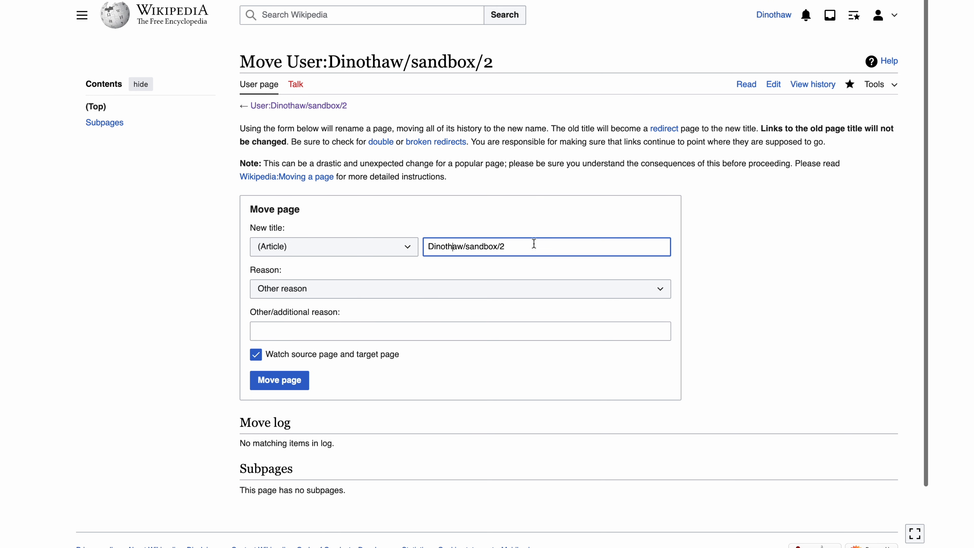
triple_click(543, 244)
type("Kate")
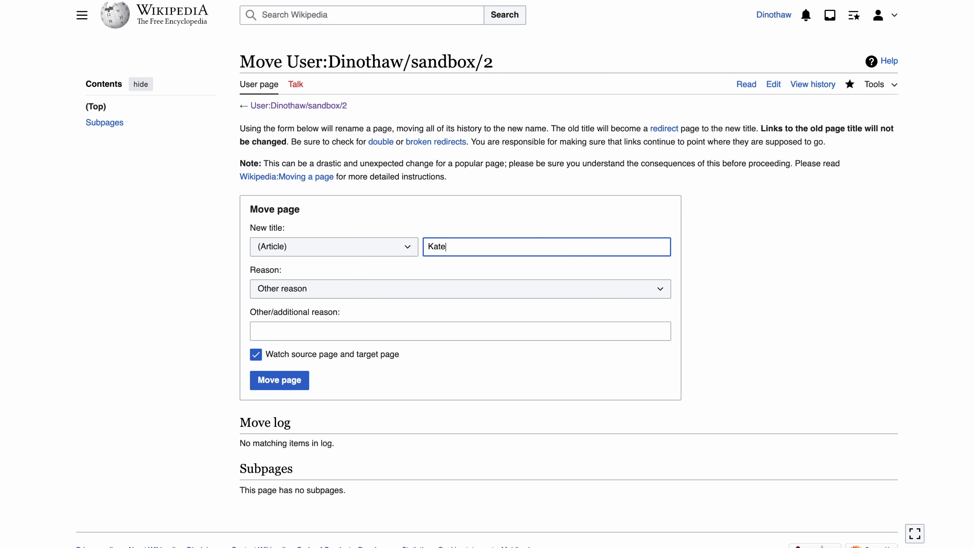
type(" Daw")
Step: Give "Move to mainspace" as the move reason and move the page
left_click(485, 295)
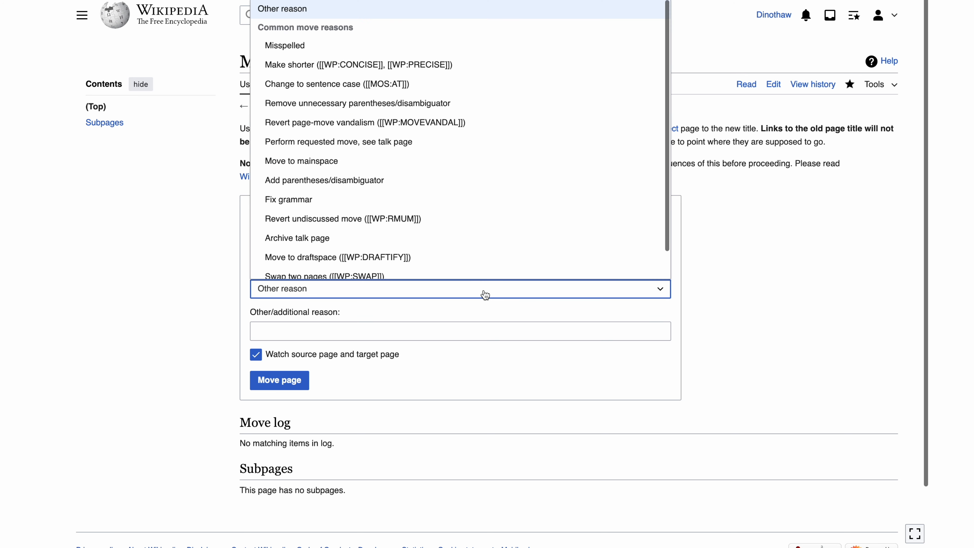
left_click(436, 161)
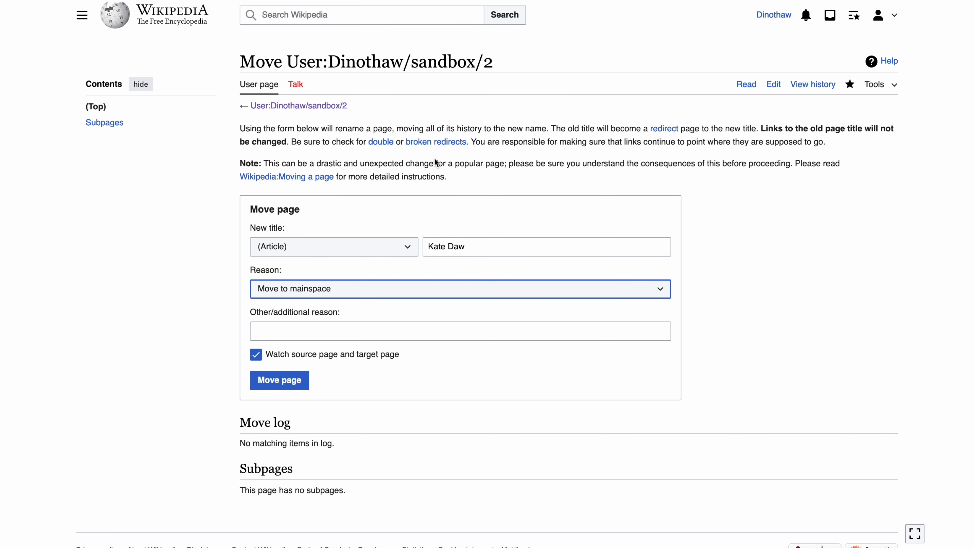
left_click(301, 382)
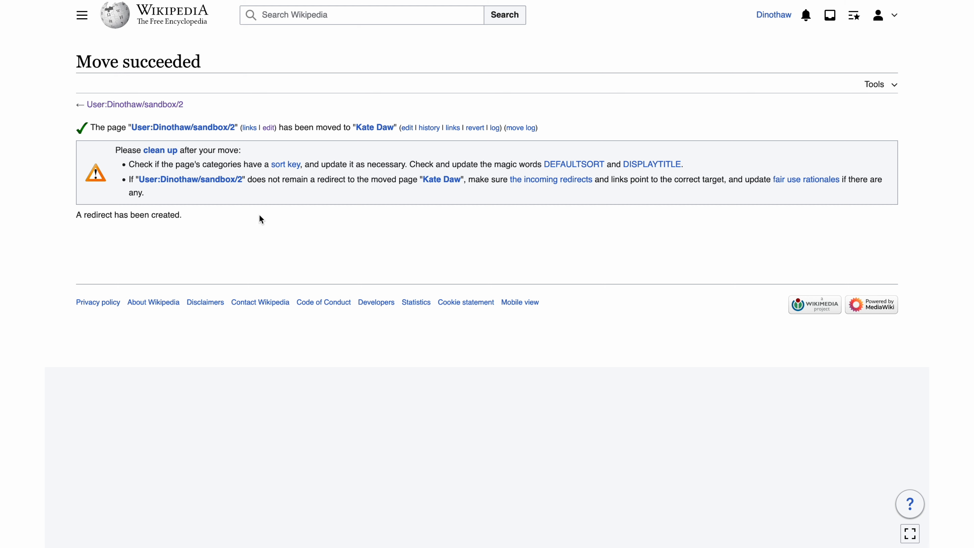
left_click(216, 186)
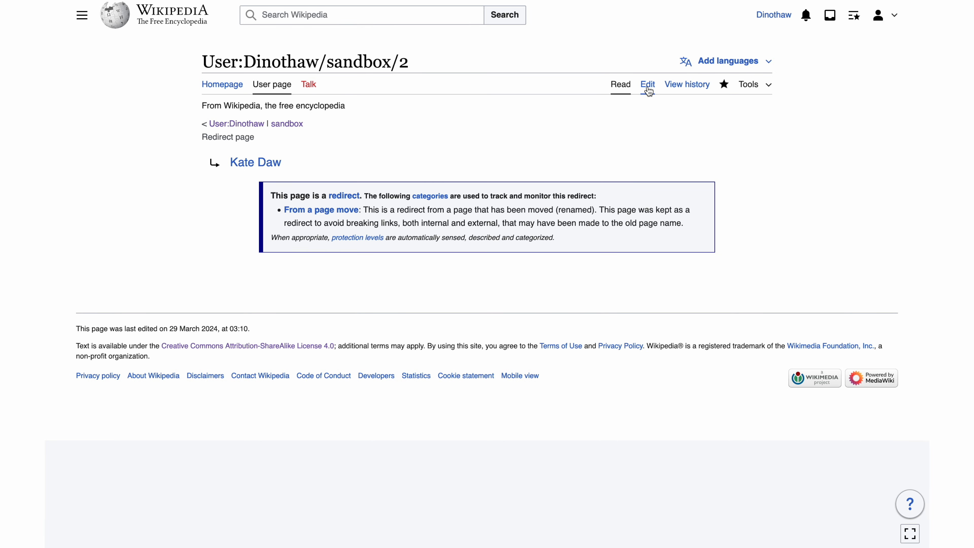
left_click(647, 83)
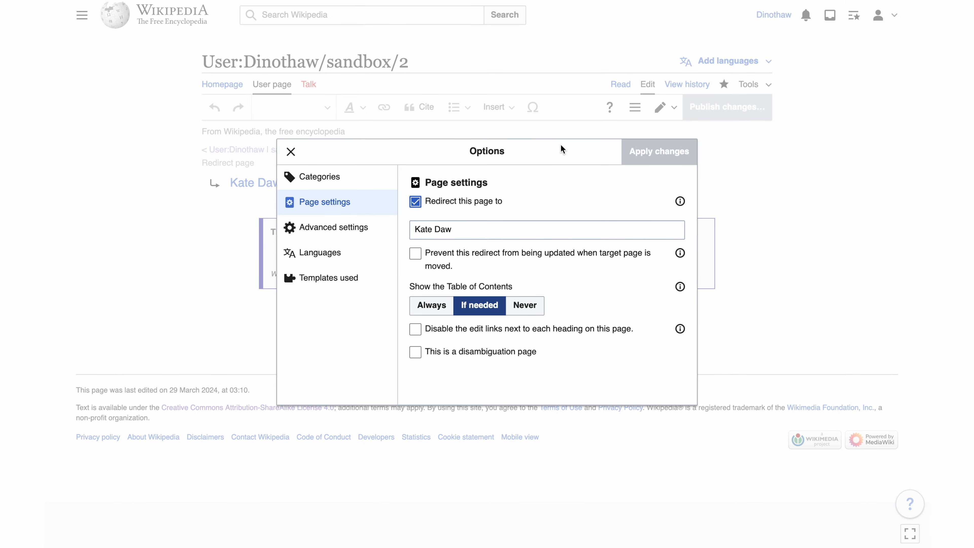
left_click(416, 203)
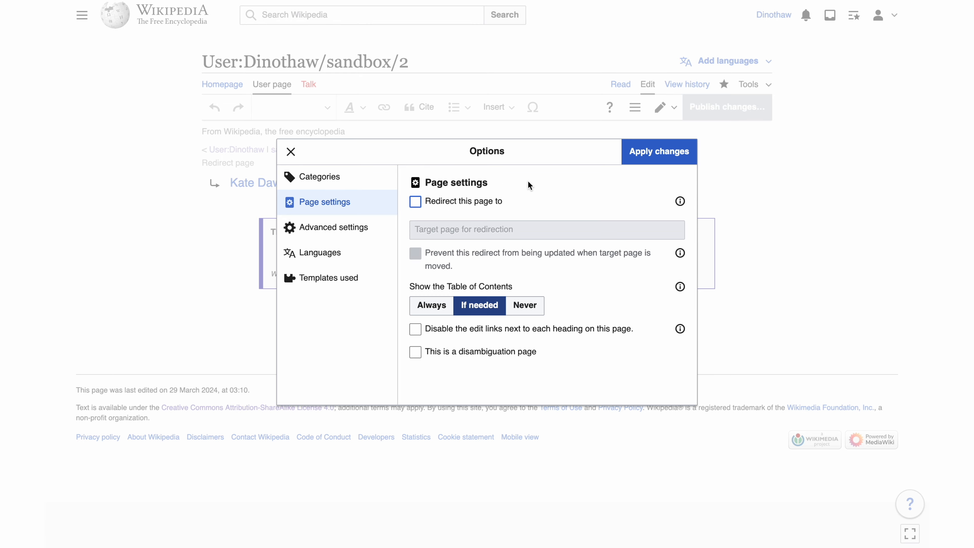
left_click(646, 157)
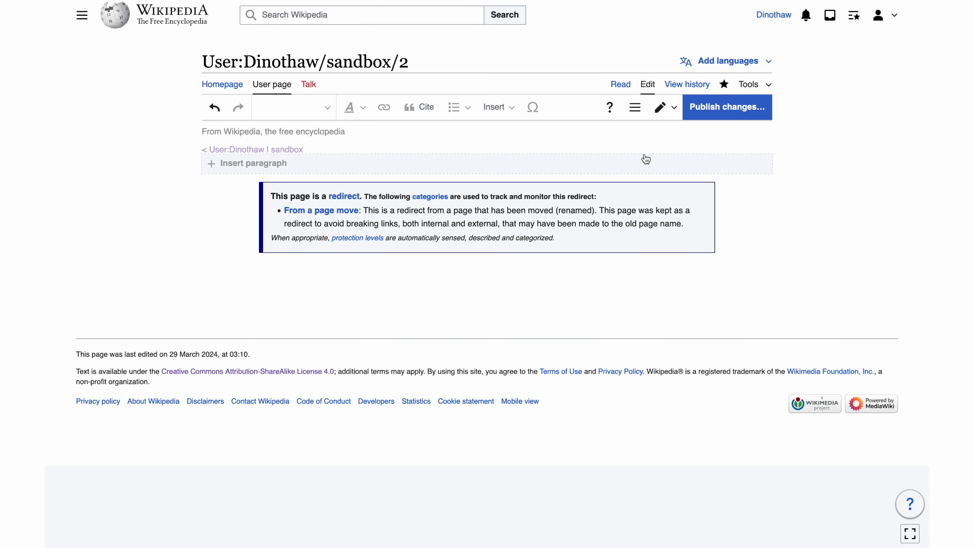
Step: Delete the redirect notice from the sandbox page and publish the edit with the summary "removed redirect"
left_click(501, 219)
key("BackSpace")
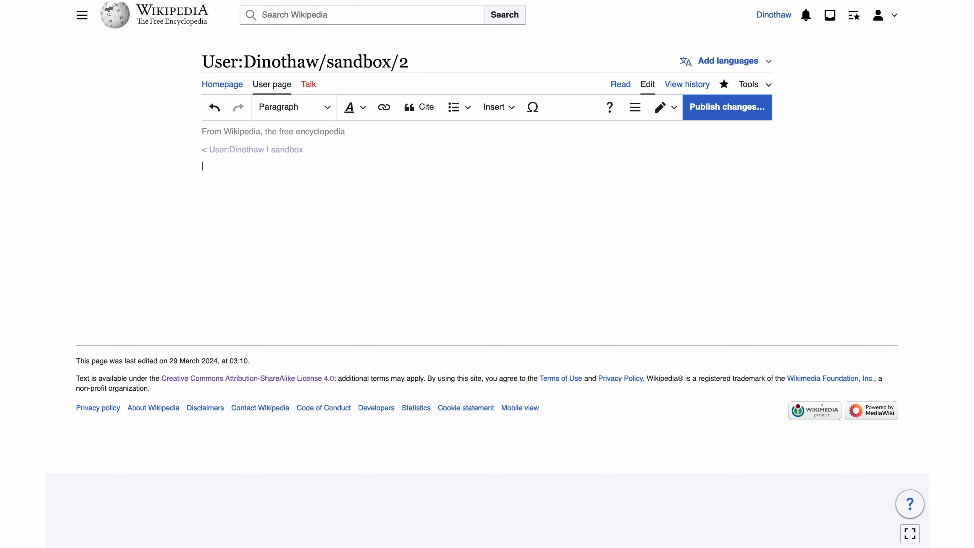
left_click(704, 112)
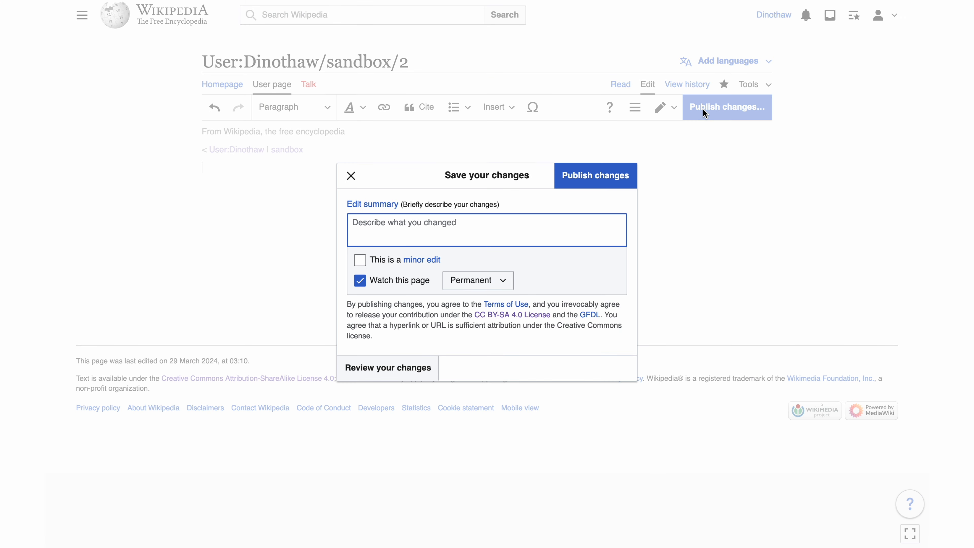
type("removed redirect")
left_click(604, 175)
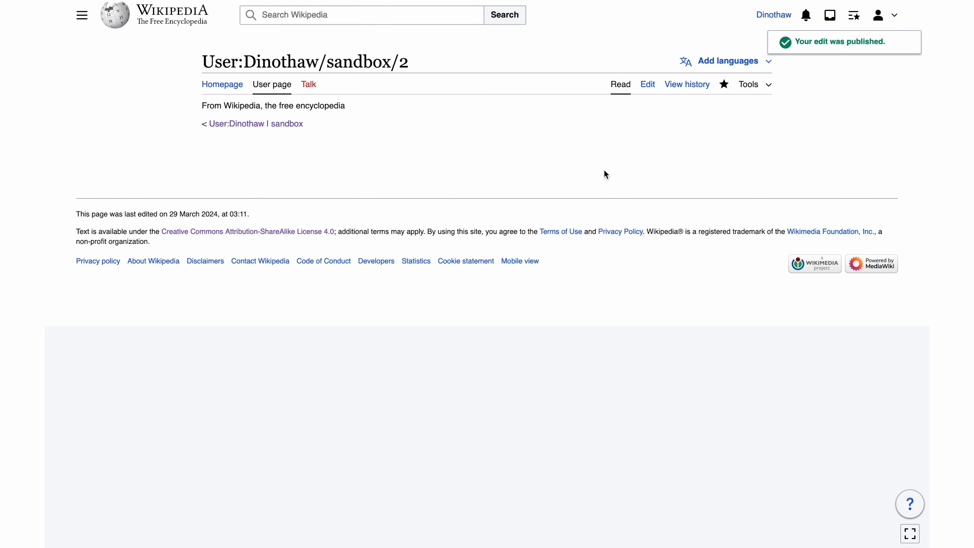
Step: Find and open the published Kate Daw article and view its revision history
left_click(446, 17)
type("Kate Daw")
left_click(416, 43)
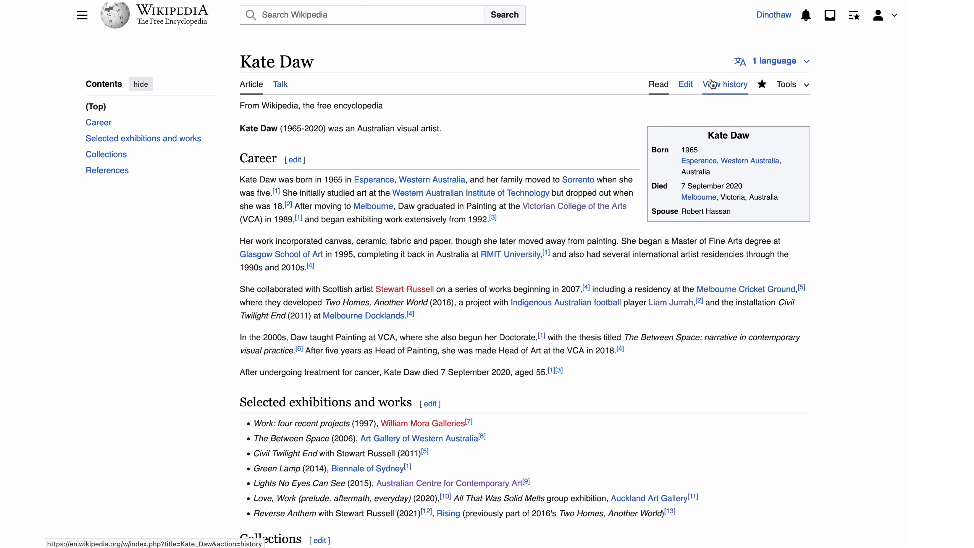
left_click(712, 84)
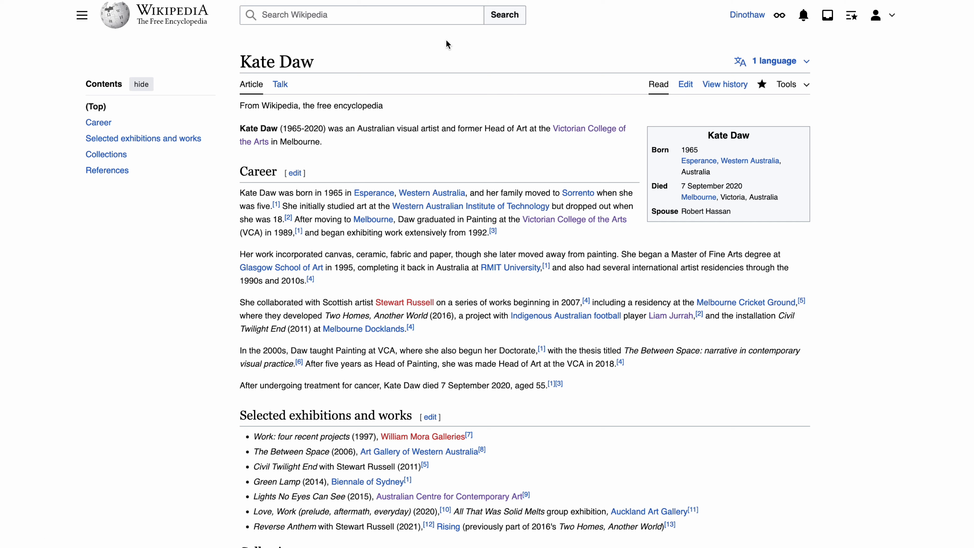
Step: Search for pages containing the exact phrase "Kate Daw" and open the Australian feminist art timeline article
left_click(478, 16)
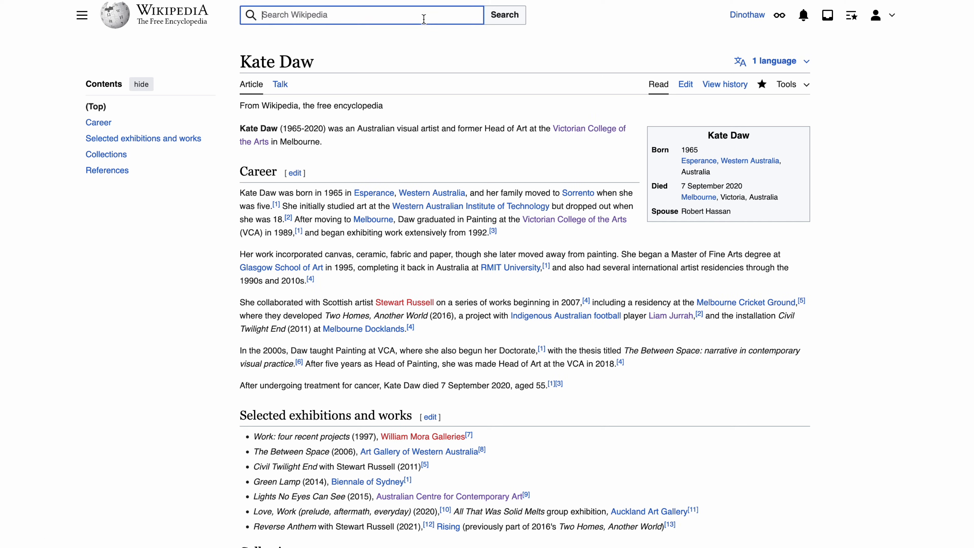
type("\"Kate Daw")
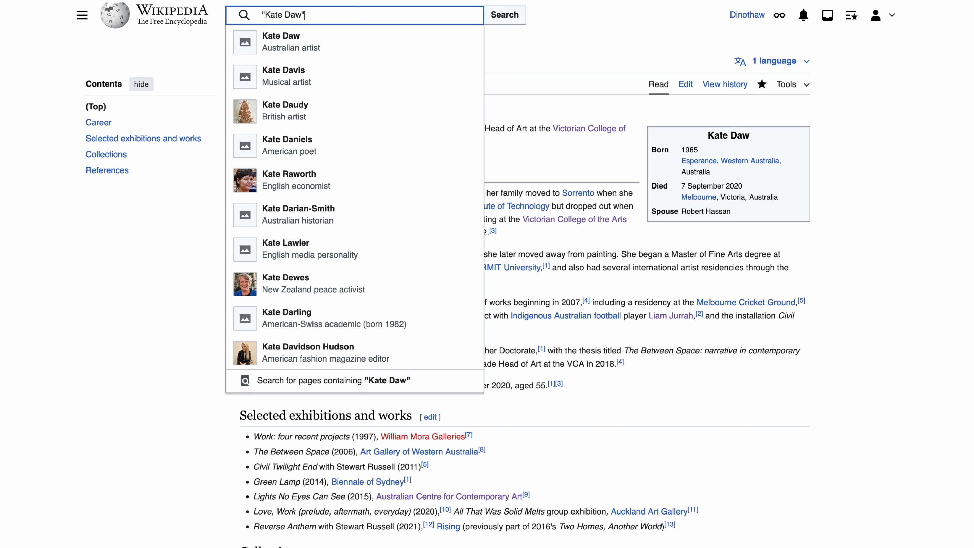
left_click(377, 384)
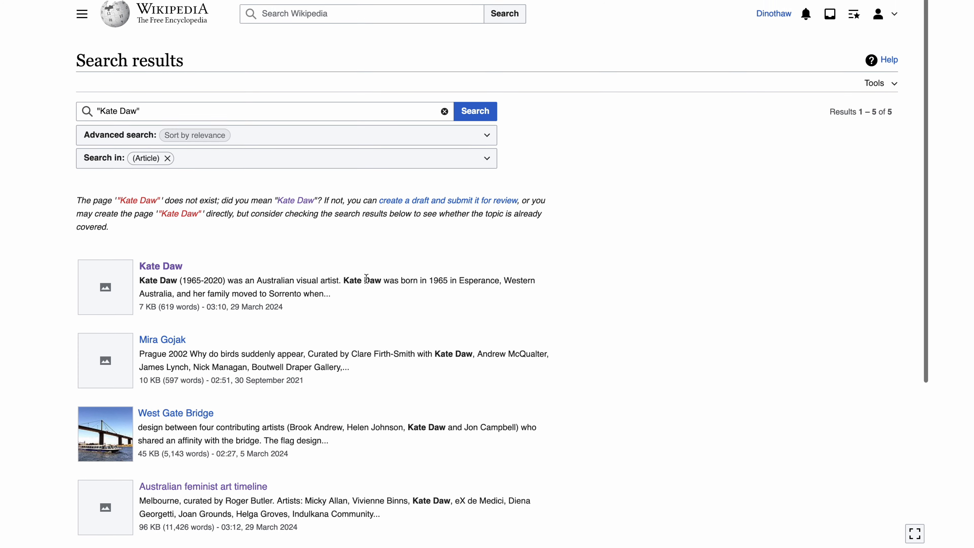
scroll(366, 279, "down", 3)
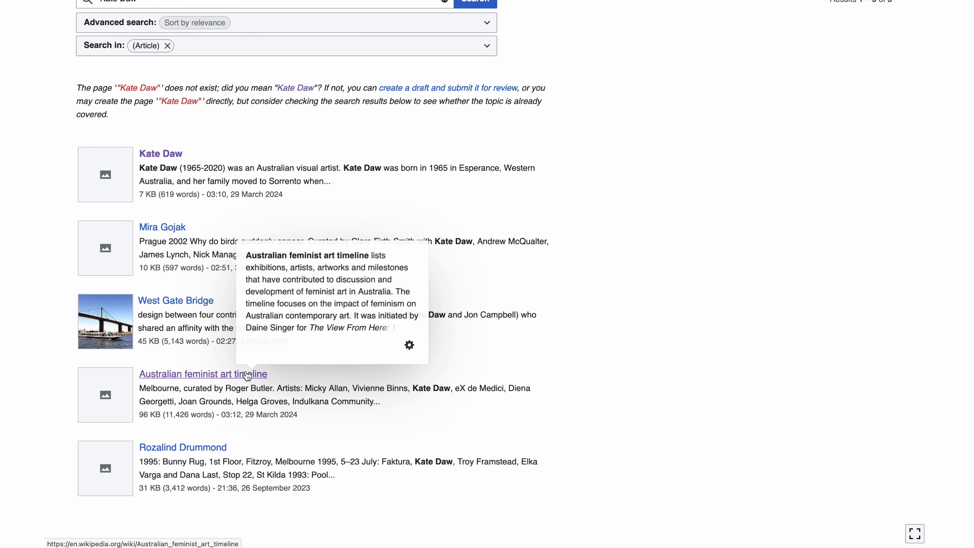
left_click(247, 374)
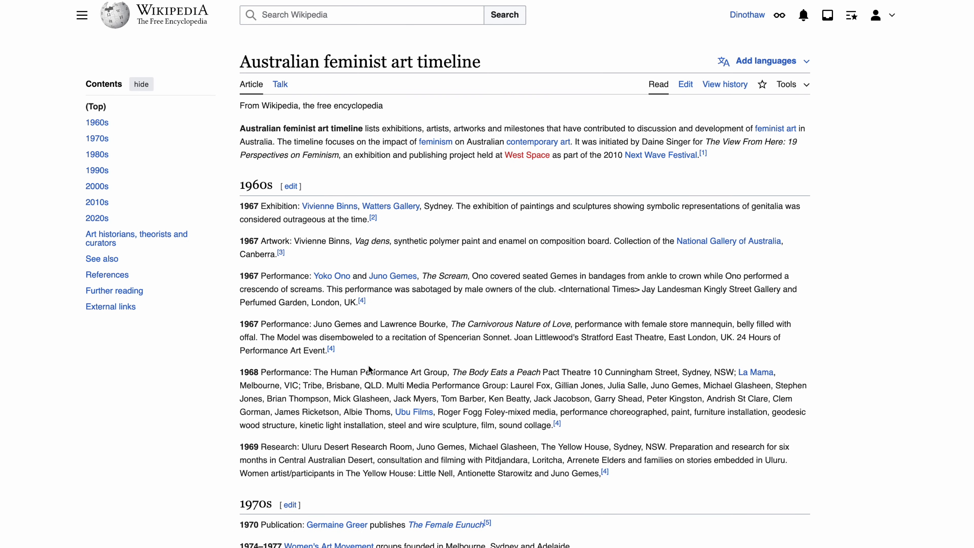
Step: Start editing the Australian feminist art timeline article and find the text "Kate Daw" in it
left_click(686, 86)
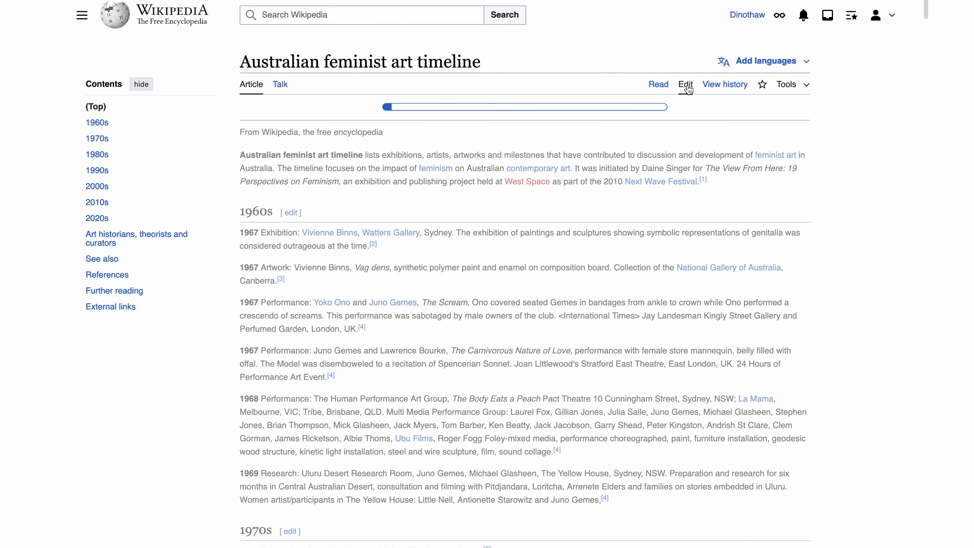
left_click(673, 107)
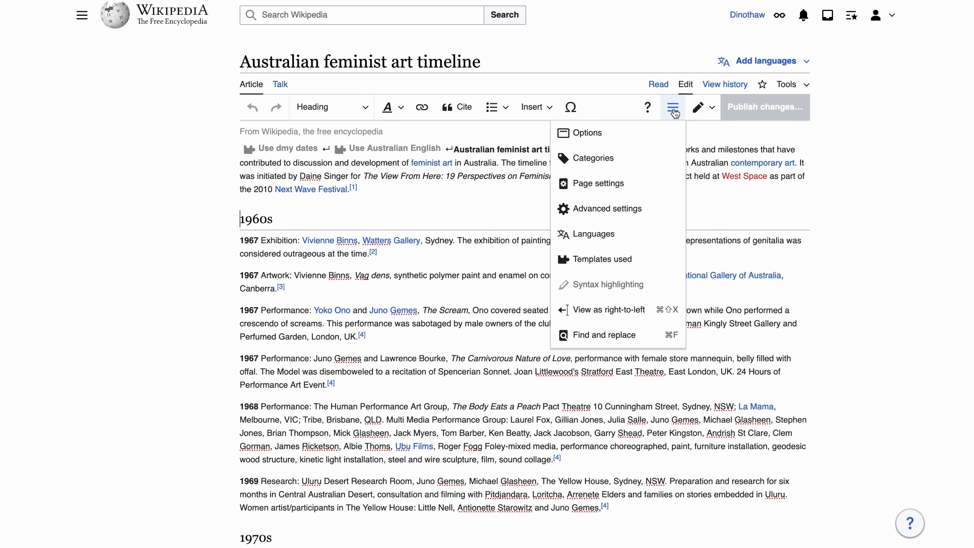
left_click(615, 342)
type("Kate Daw")
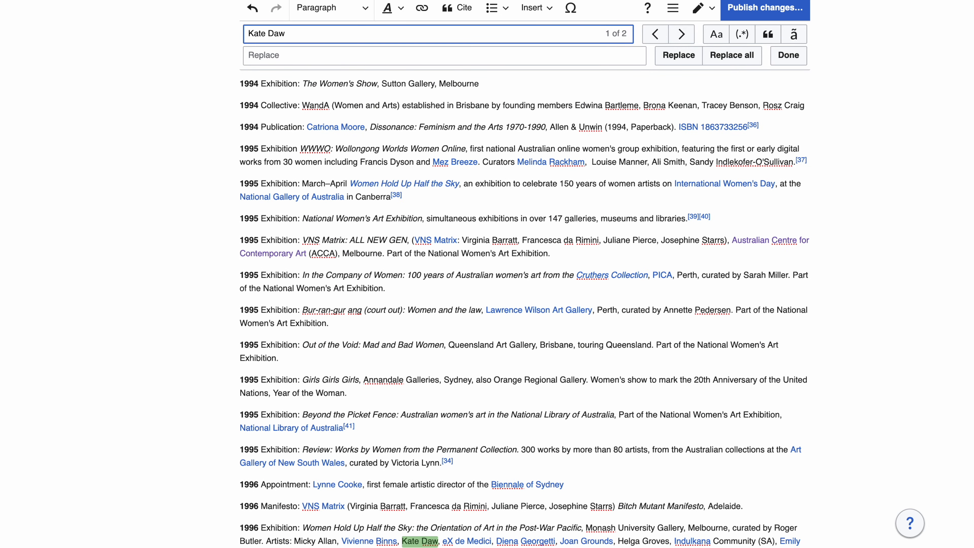
Step: Link the Kate Daw mention in the 1996 "Women Hold Up Half the Sky" exhibition entry to the Kate Daw article
left_click(421, 541)
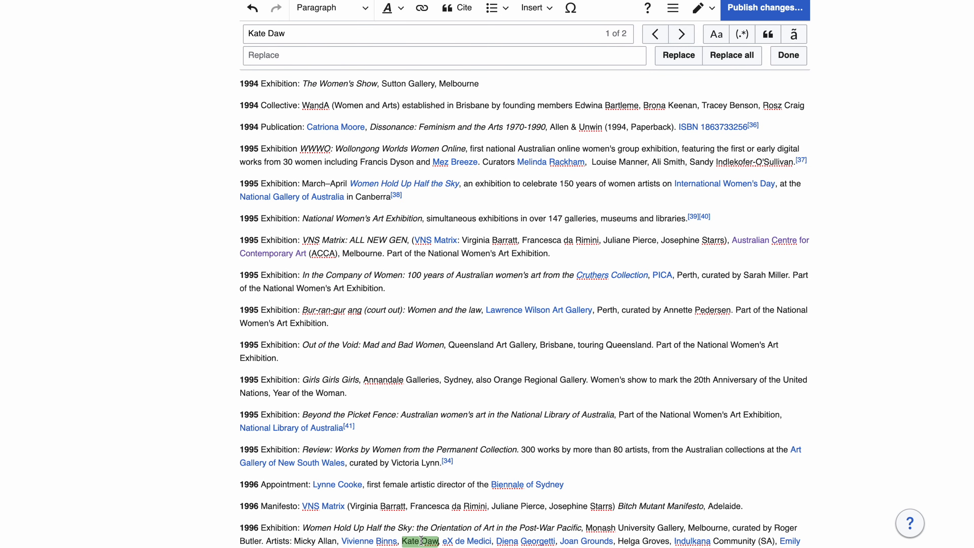
left_click(403, 540, "shift")
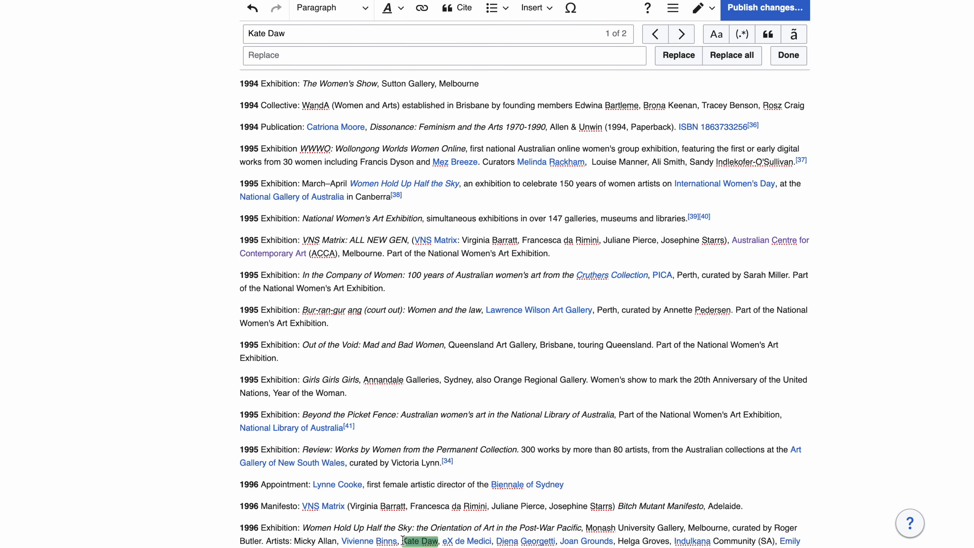
left_click(422, 9)
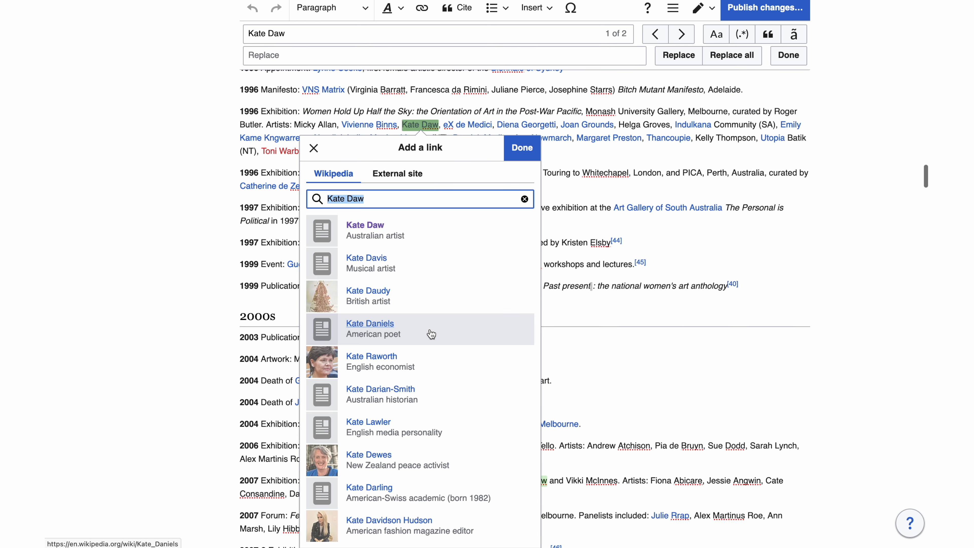
left_click(444, 235)
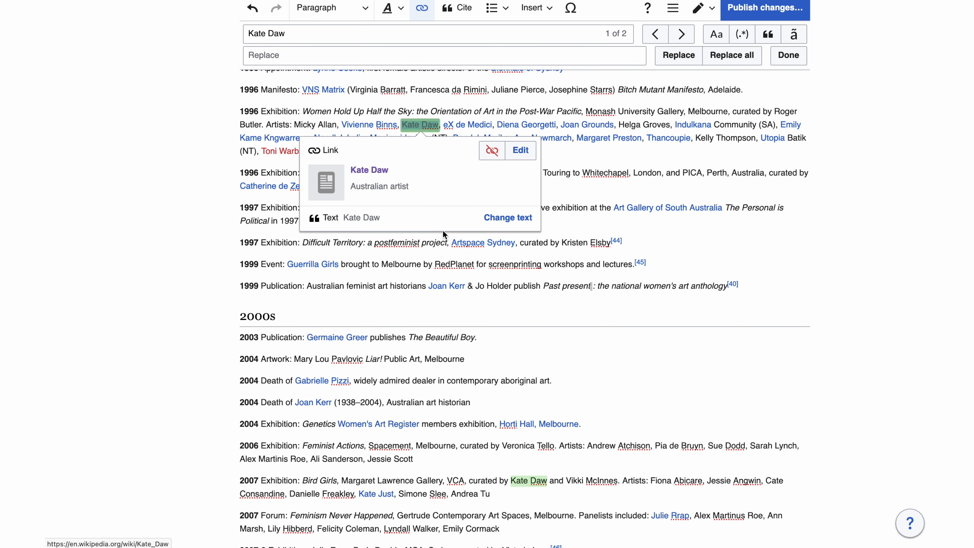
Step: Publish the timeline edit with the summary "Added Wikilink"
left_click(739, 16)
type("Add")
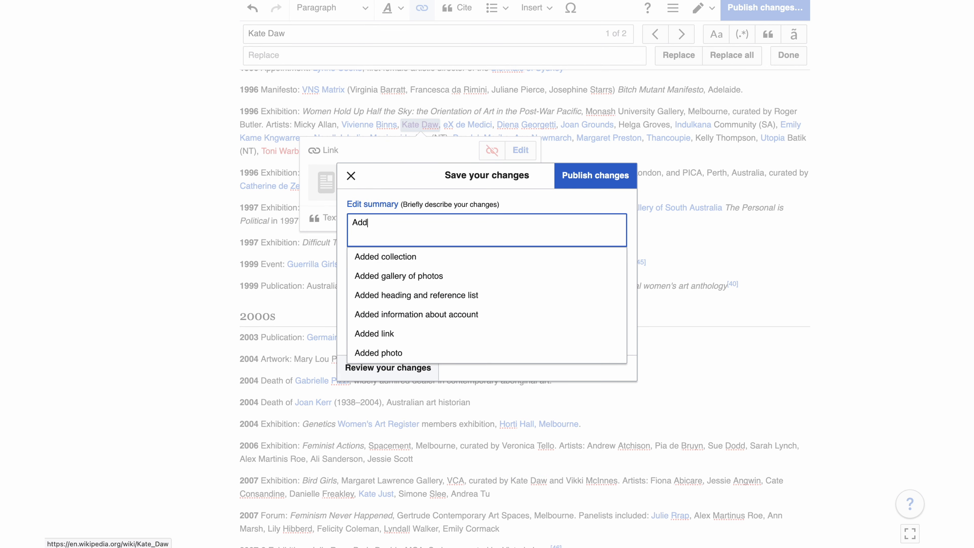
type("ed Wikilink")
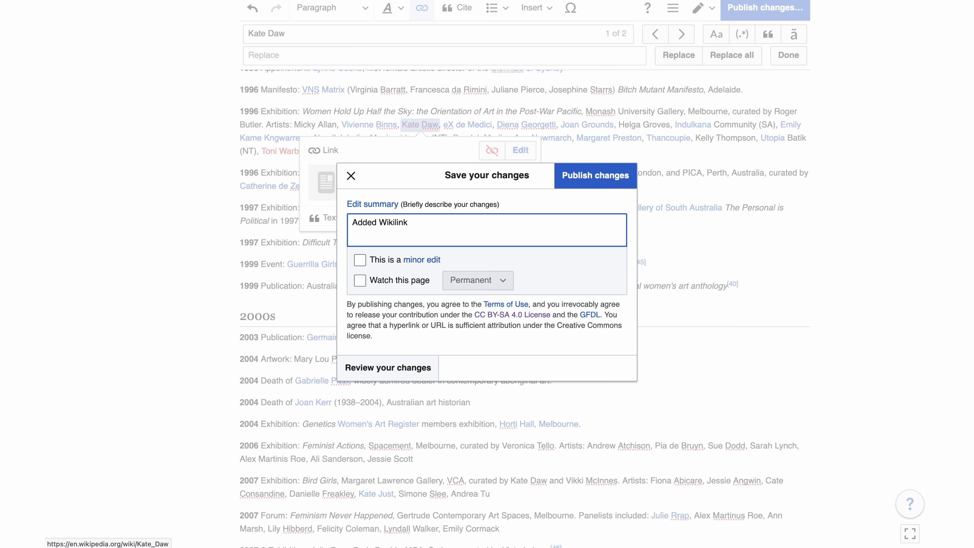
left_click(608, 183)
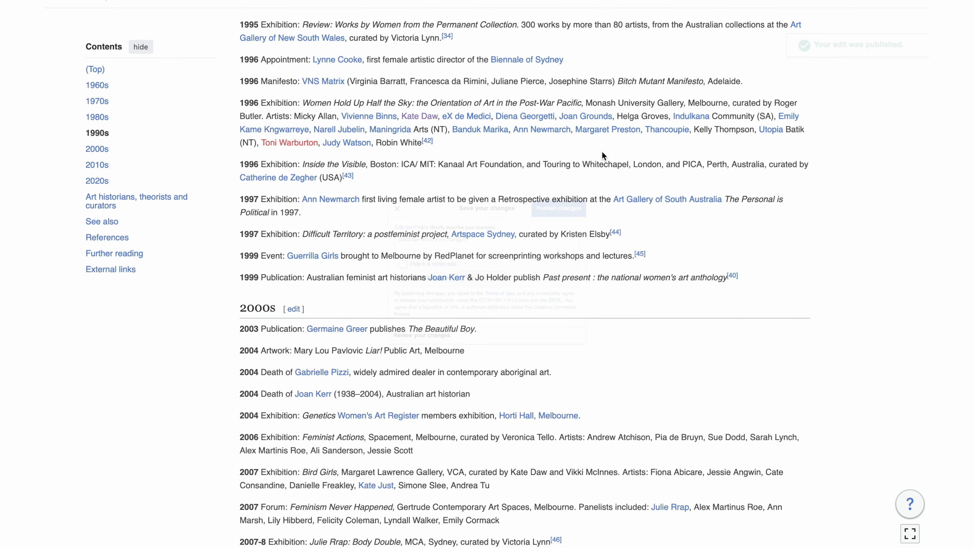
Step: Follow the new link to the Kate Daw article and list the pages that link to it
left_click(420, 121)
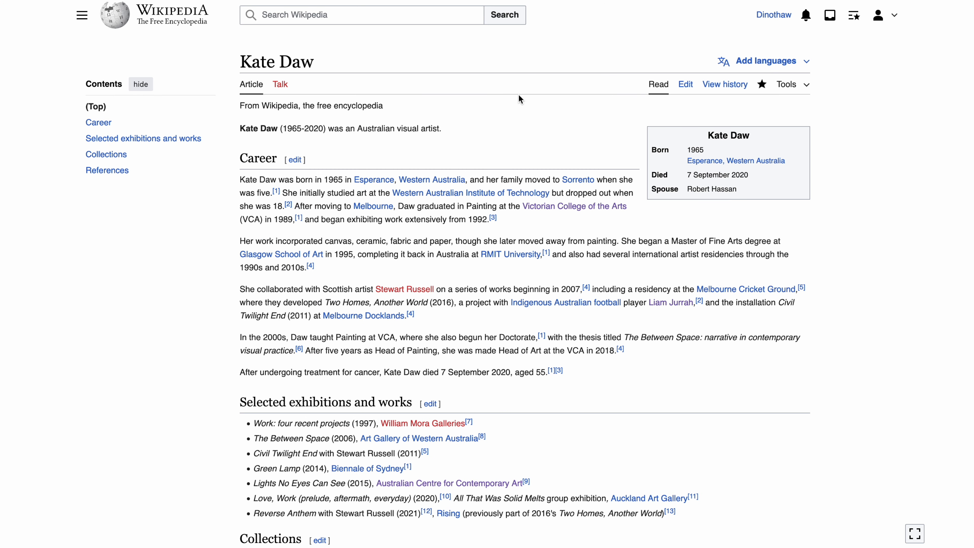
left_click(792, 84)
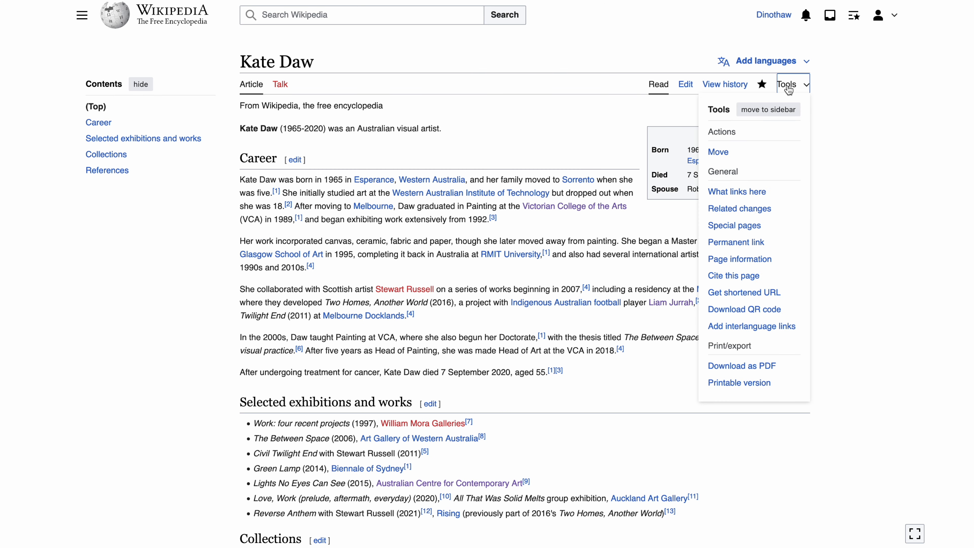
left_click(745, 192)
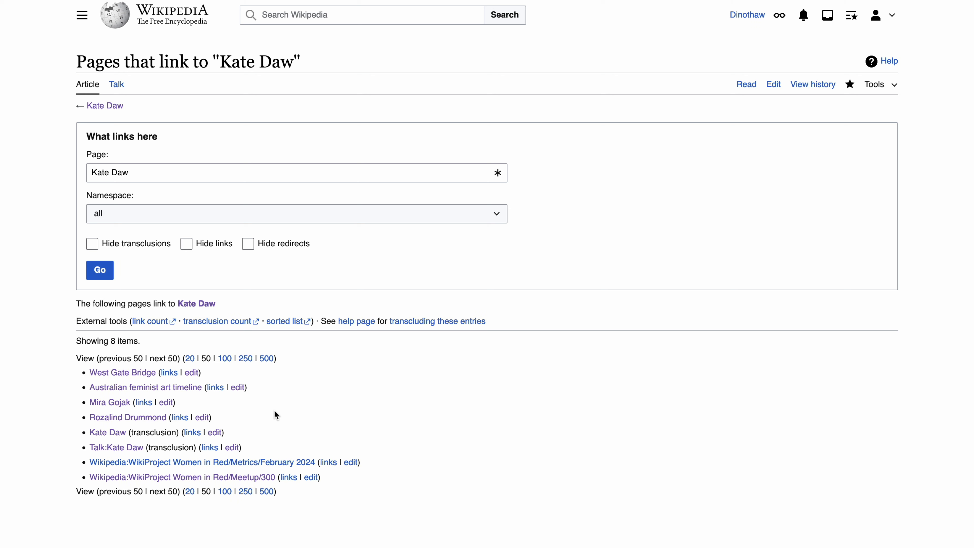
Step: Open one of the logged-in account's personal pages
left_click(877, 16)
left_click(859, 63)
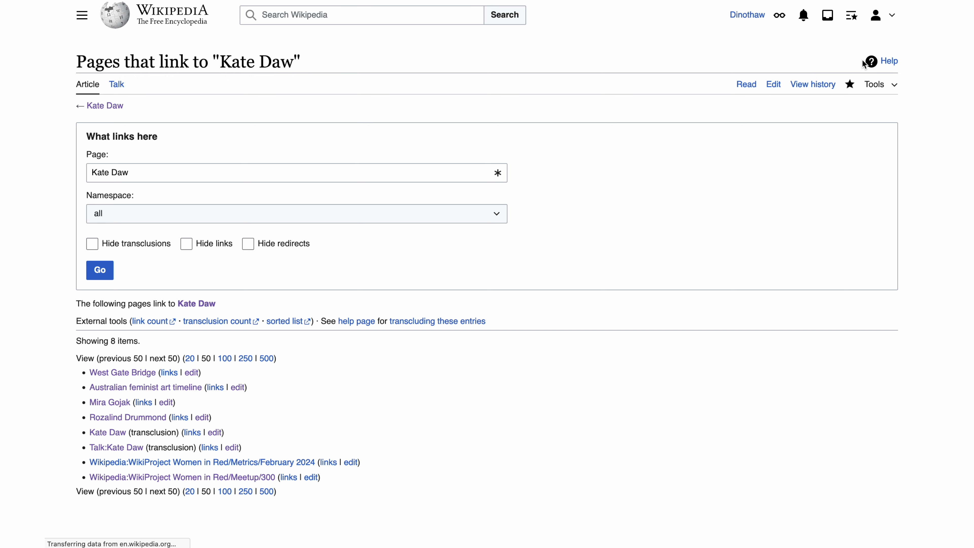